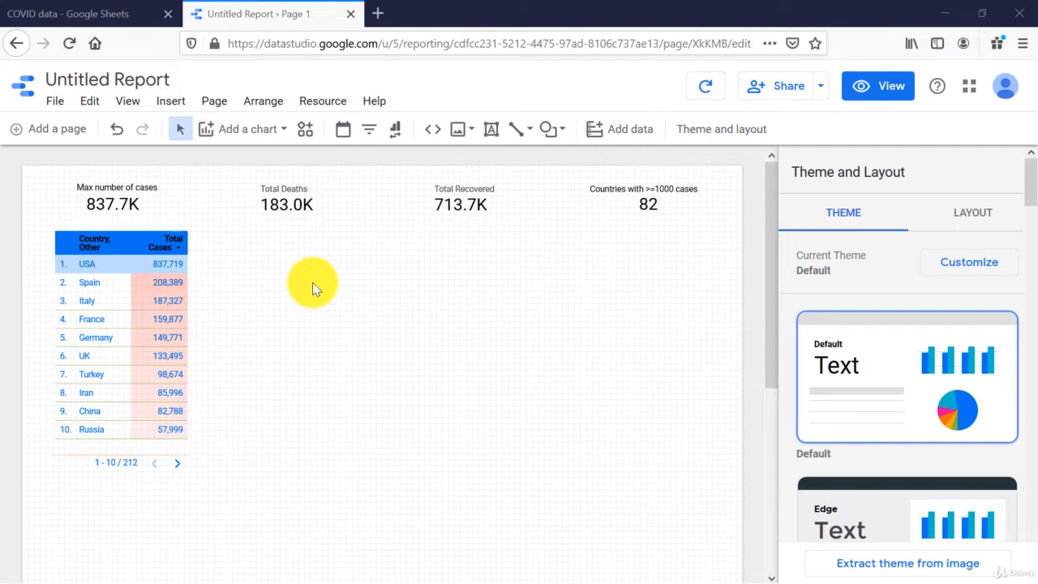
- Insert a column chart under the scorecards beside the country table and enlarge it to reach below the last scorecard
{"action": "left_click", "coordinate": [241, 130]}
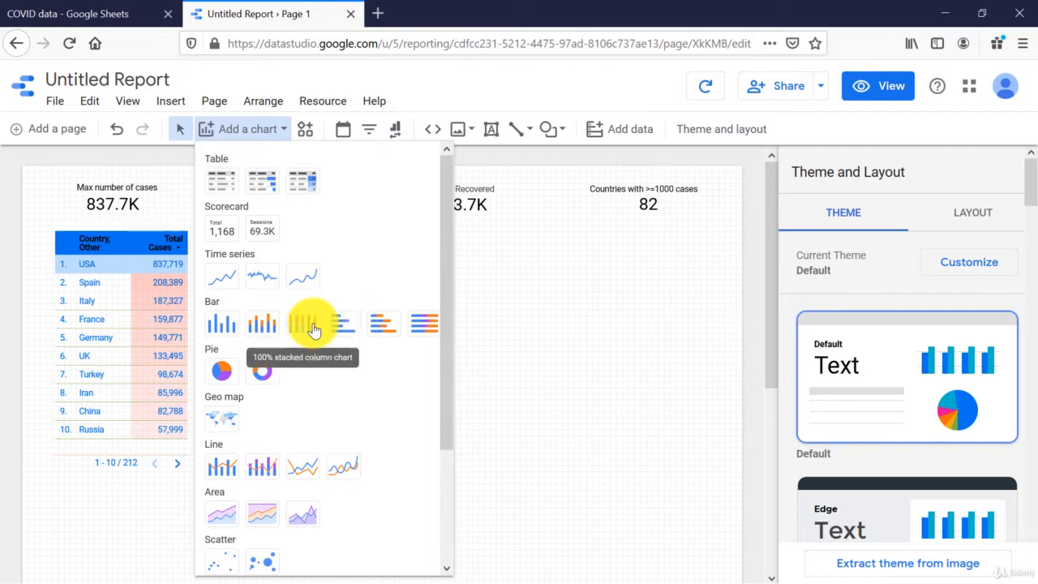
{"action": "left_click", "coordinate": [226, 328]}
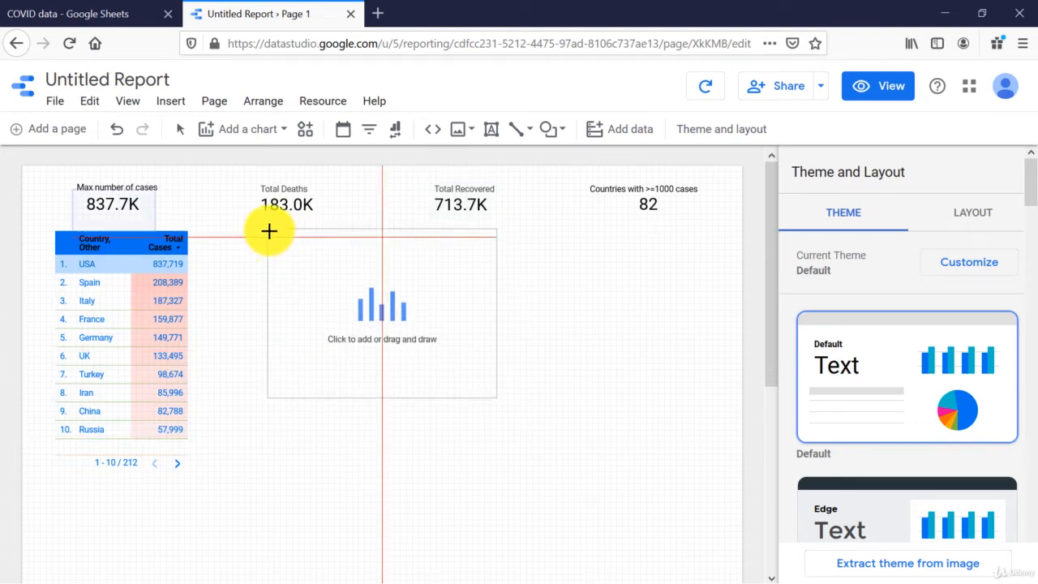
{"action": "left_click", "coordinate": [269, 234]}
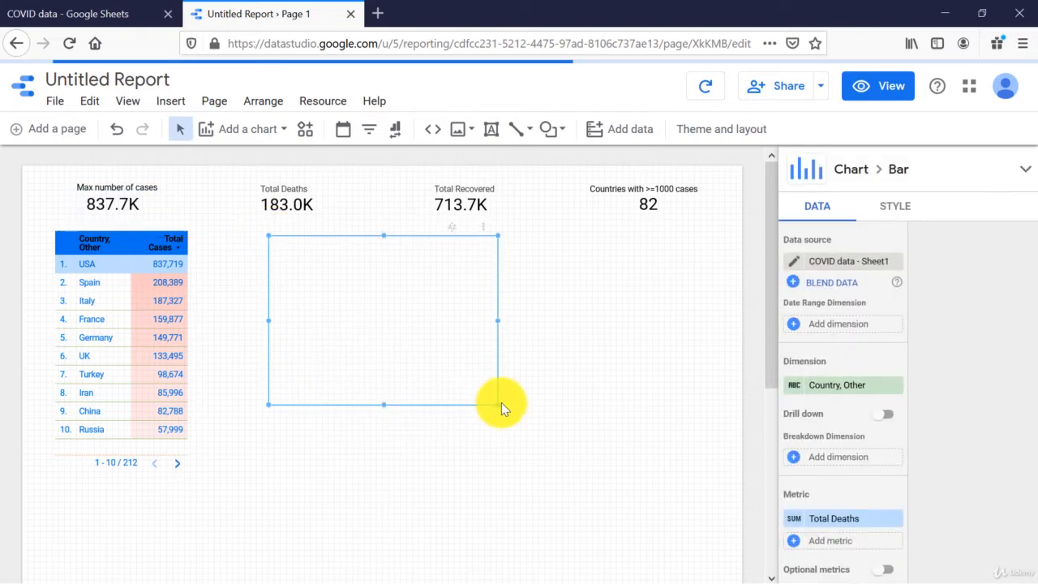
{"action": "left_click_drag", "start_coordinate": [495, 406], "coordinate": [700, 440]}
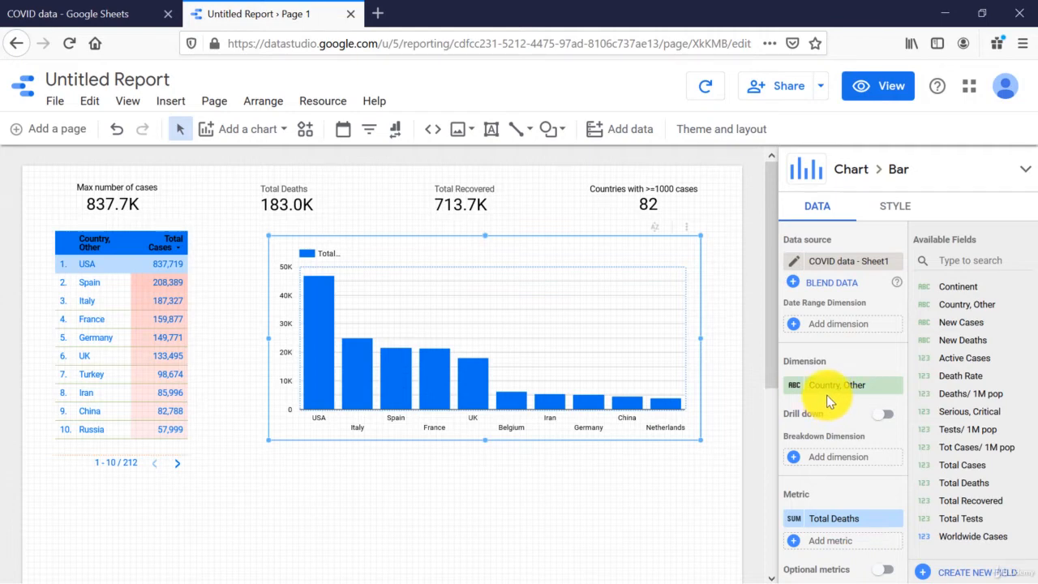
- Replace the column chart's Total Deaths metric with Total Cases
{"action": "left_click_drag", "start_coordinate": [826, 395], "coordinate": [630, 440]}
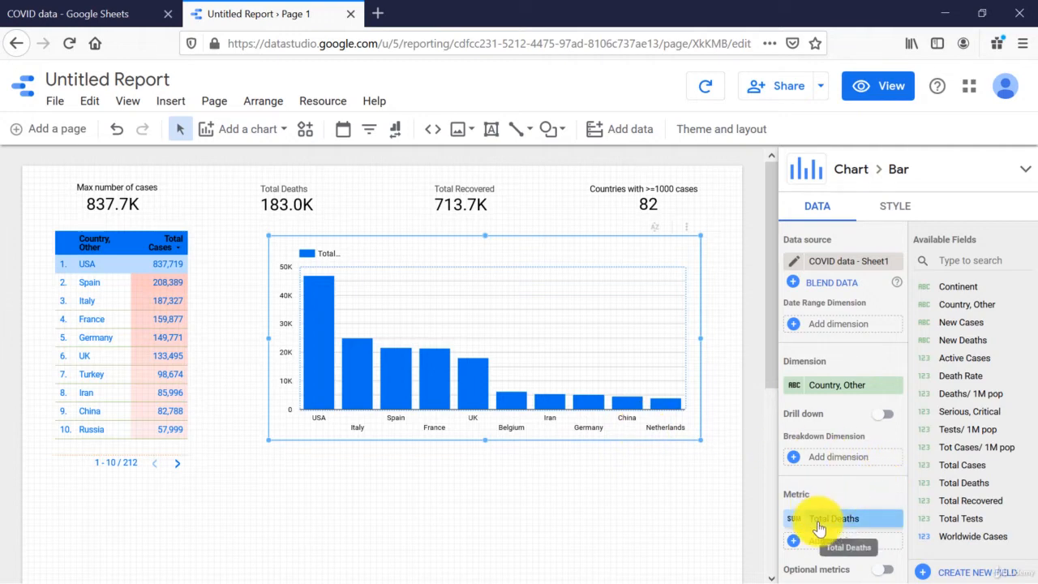
{"action": "scroll", "coordinate": [820, 523], "scroll_direction": "down", "scroll_amount": 2}
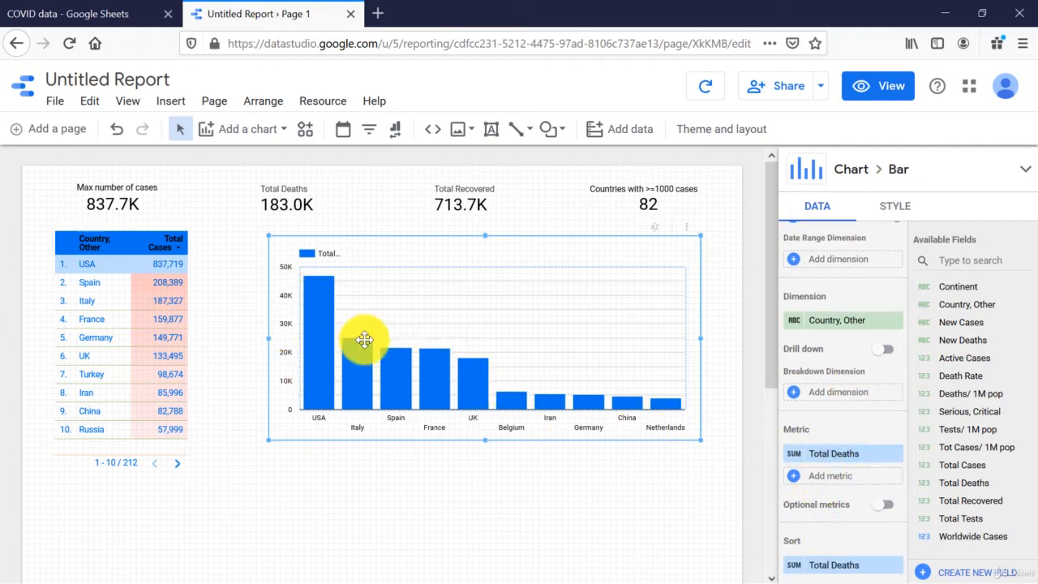
{"action": "left_click_drag", "start_coordinate": [835, 466], "coordinate": [843, 462]}
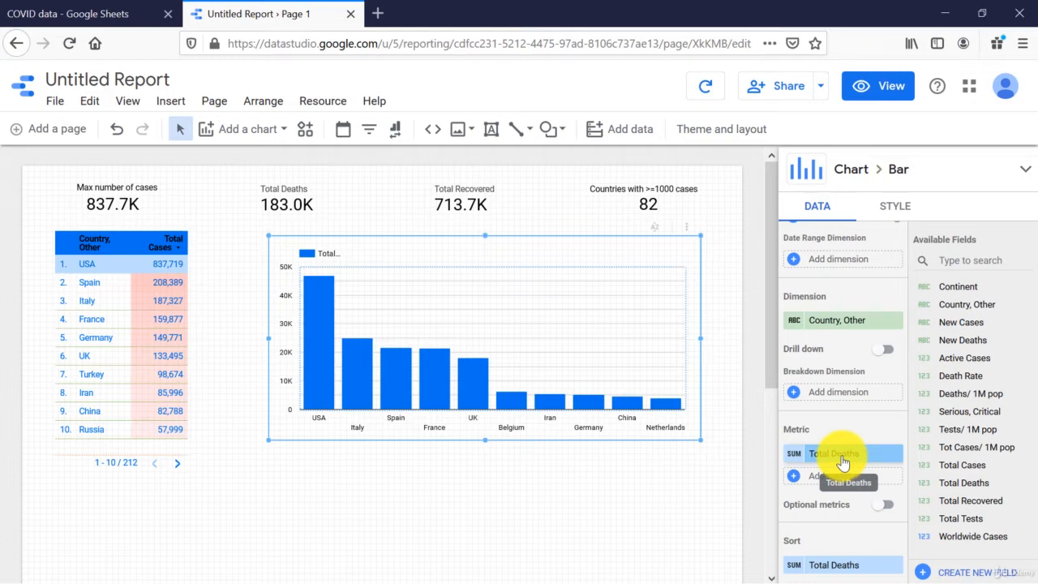
{"action": "left_click", "coordinate": [843, 462]}
{"action": "scroll", "coordinate": [843, 522], "scroll_direction": "down", "scroll_amount": 2}
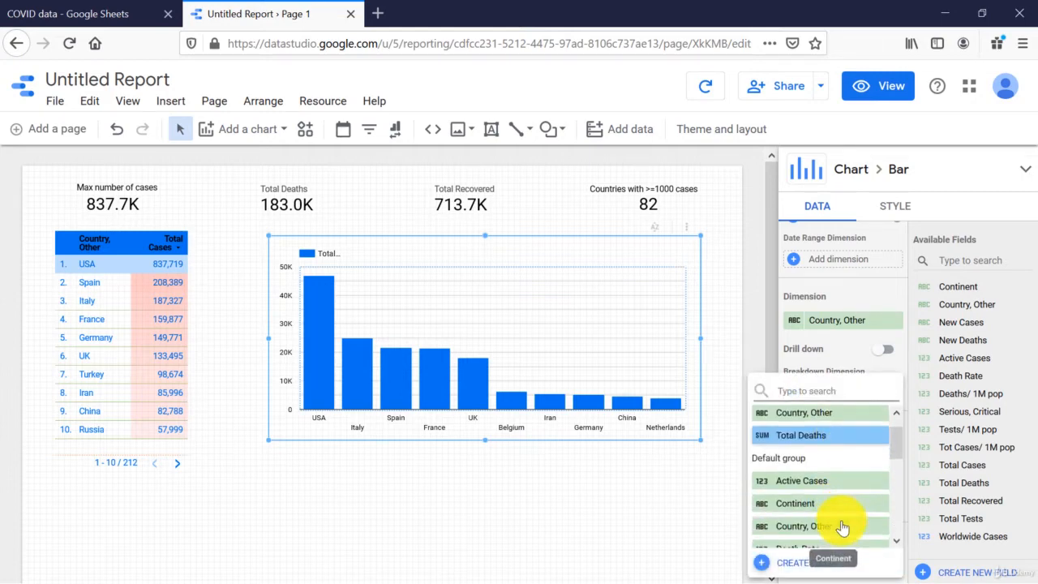
{"action": "scroll", "coordinate": [843, 527], "scroll_direction": "down", "scroll_amount": 4}
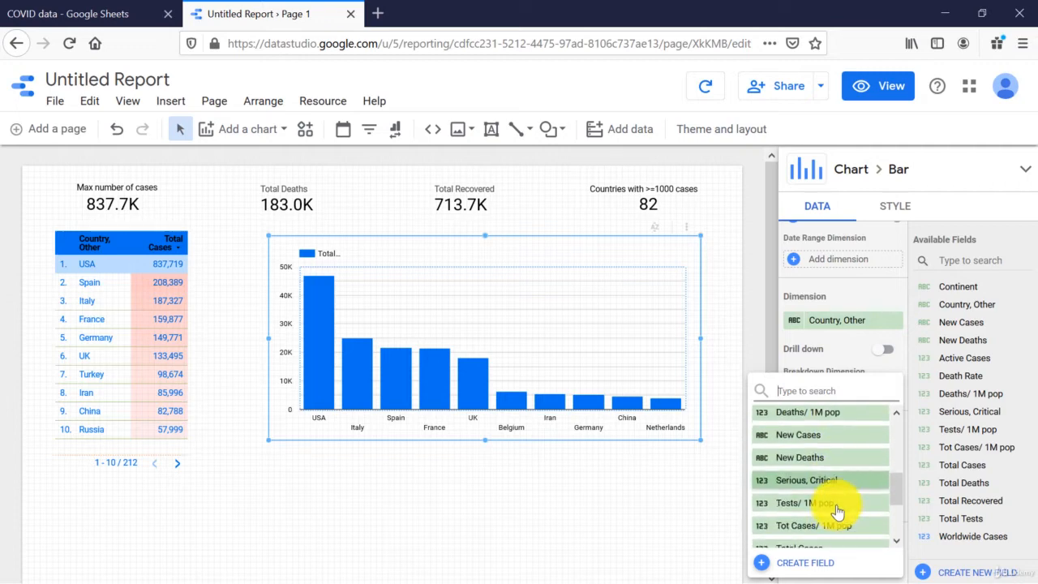
{"action": "scroll", "coordinate": [831, 499], "scroll_direction": "down", "scroll_amount": 3}
{"action": "left_click", "coordinate": [805, 480]}
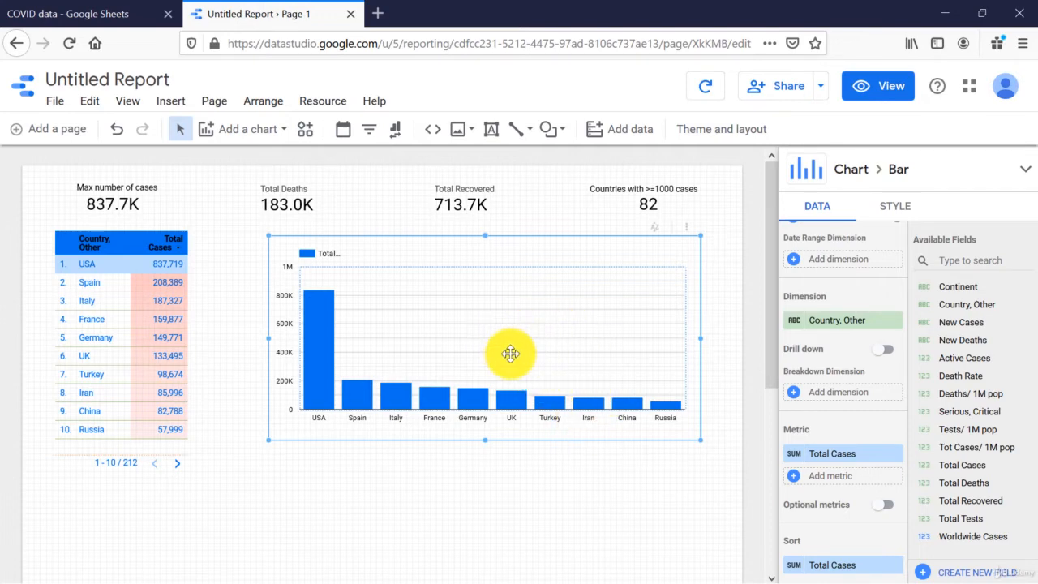
- Switch the Total Cases chart's bars to horizontal orientation in its style settings
{"action": "scroll", "coordinate": [825, 358], "scroll_direction": "down", "scroll_amount": 3}
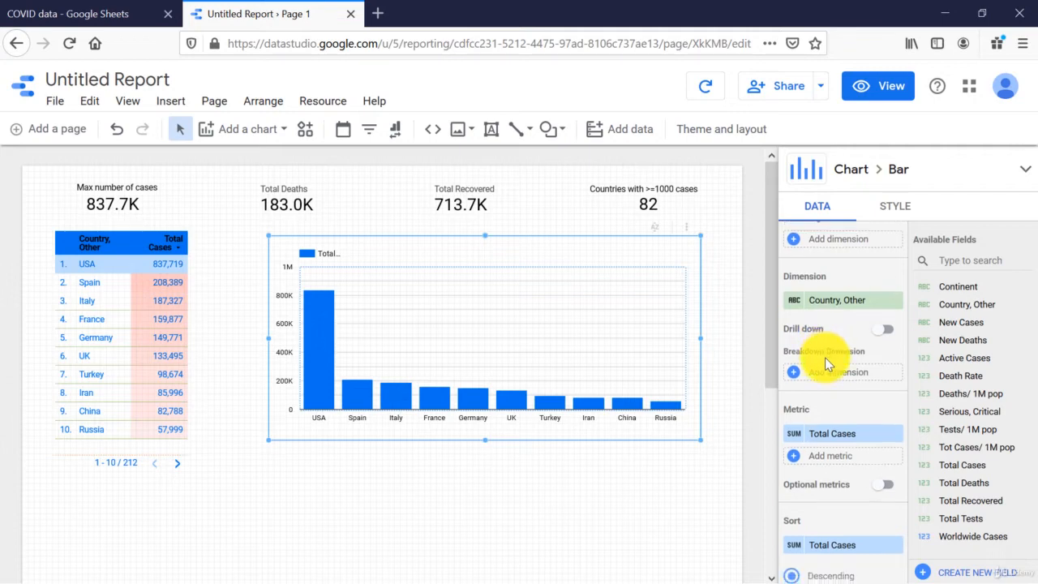
{"action": "scroll", "coordinate": [825, 357], "scroll_direction": "down", "scroll_amount": 2}
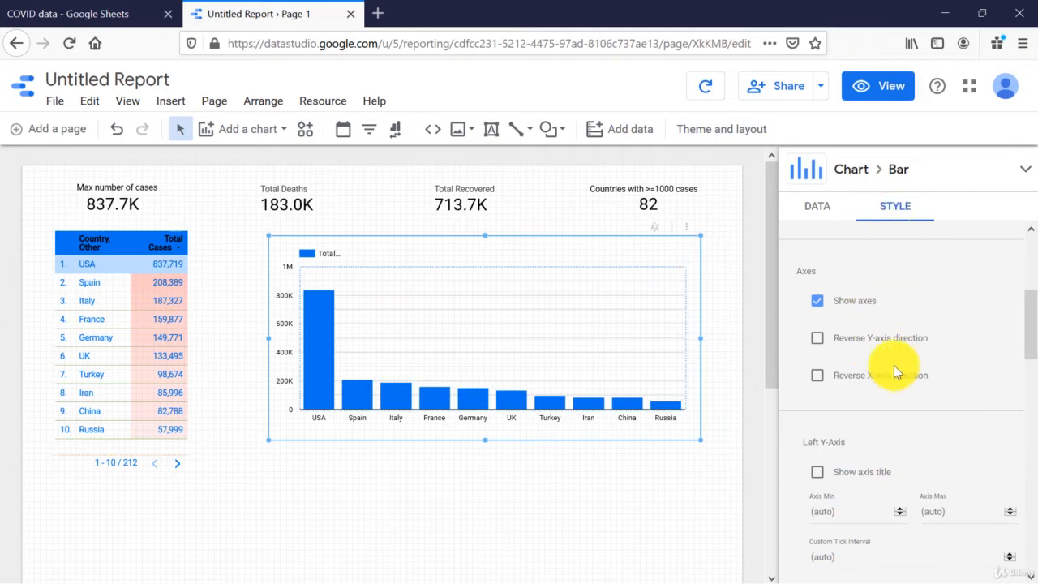
{"action": "scroll", "coordinate": [895, 372], "scroll_direction": "up", "scroll_amount": 3}
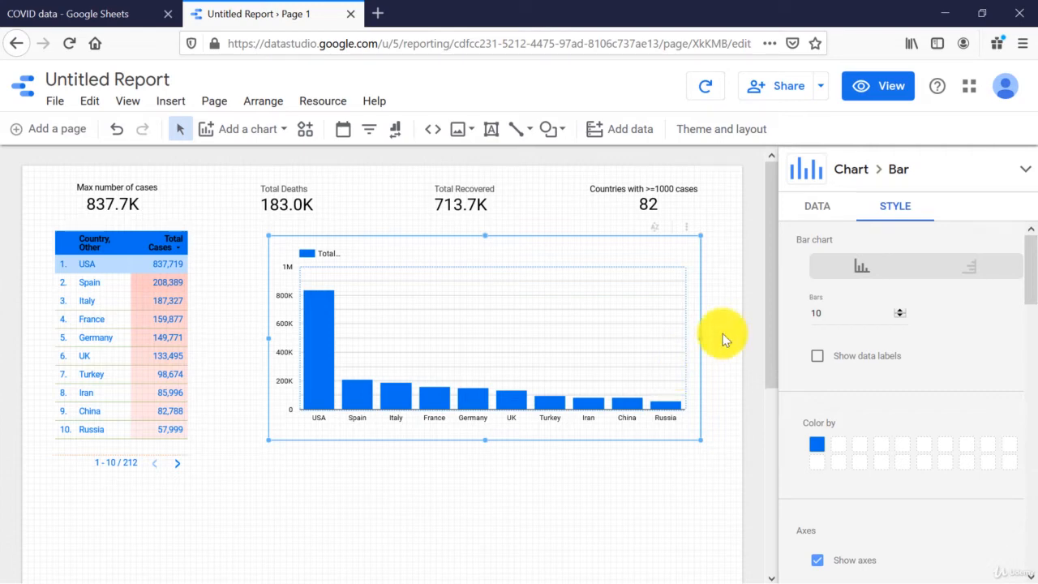
{"action": "left_click", "coordinate": [972, 272]}
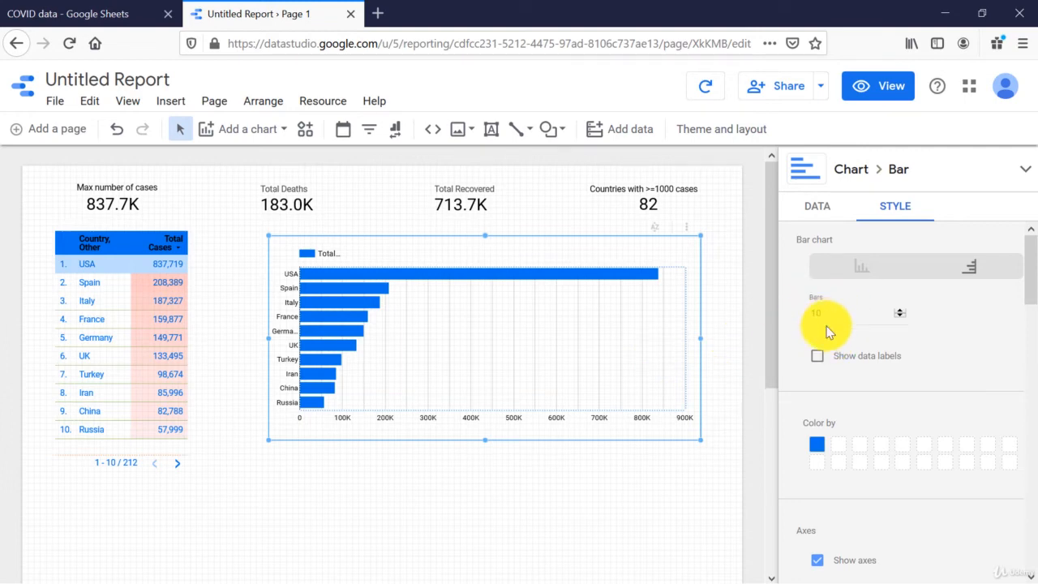
- Reduce the chart to 6 bars and set its orientation to vertical
{"action": "left_click", "coordinate": [899, 316]}
{"action": "left_click", "coordinate": [899, 316]}
{"action": "left_click", "coordinate": [899, 316]}
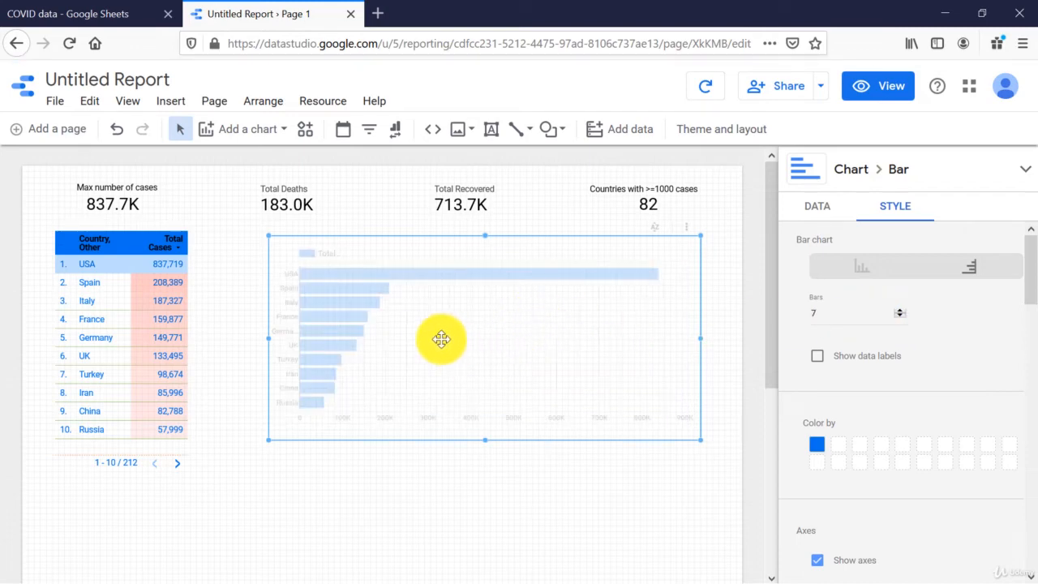
{"action": "left_click", "coordinate": [856, 272]}
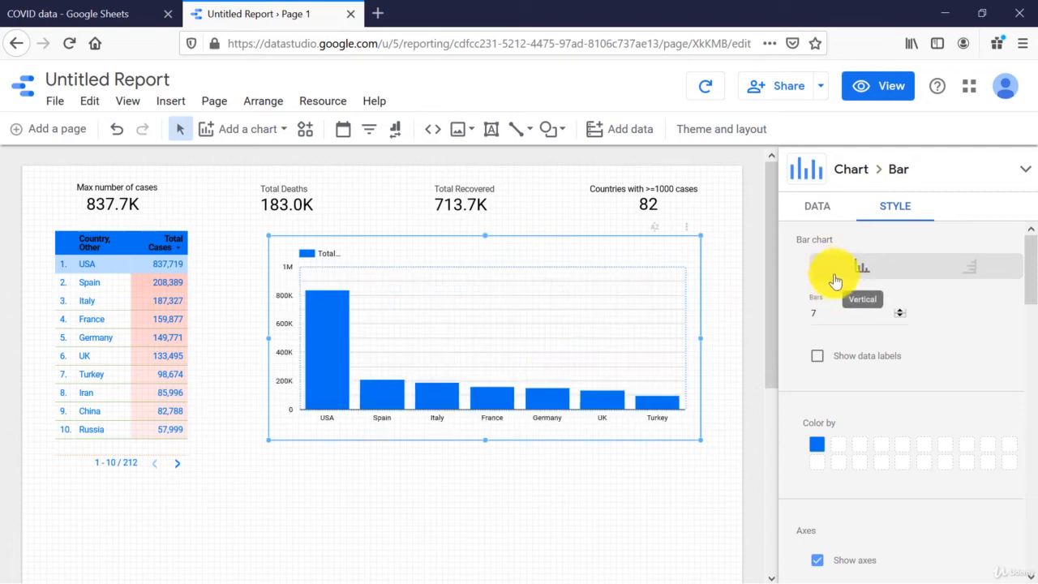
{"action": "left_click", "coordinate": [898, 316]}
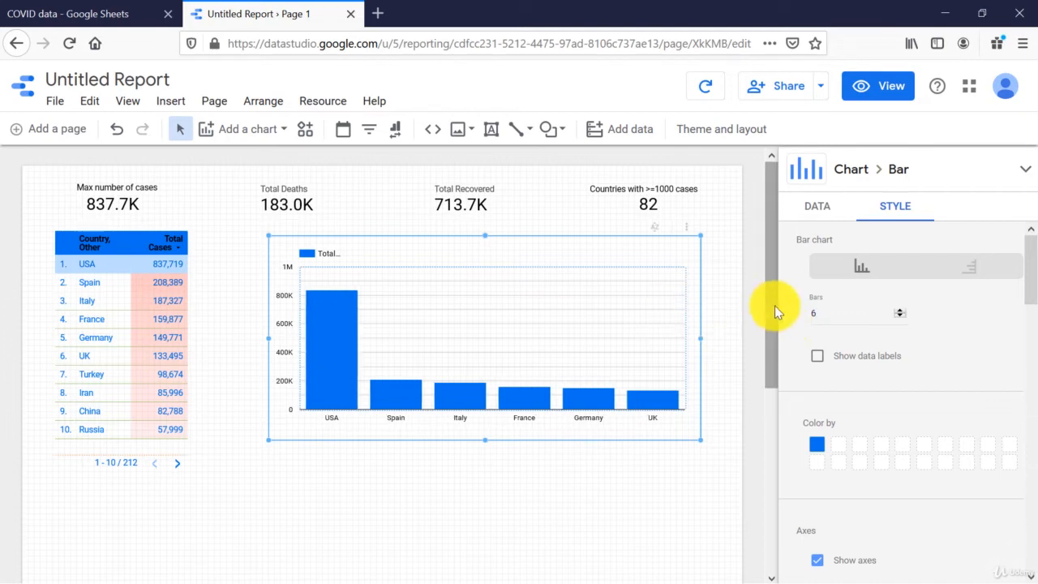
- Add Total Deaths as a second metric to the Total Cases column chart
{"action": "left_click", "coordinate": [819, 205]}
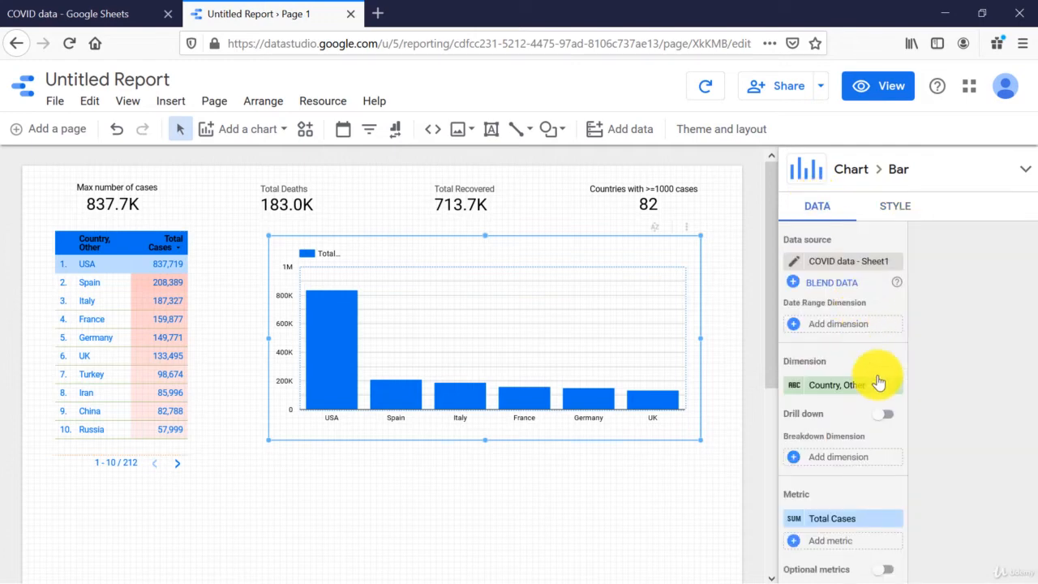
{"action": "scroll", "coordinate": [869, 414], "scroll_direction": "down", "scroll_amount": 2}
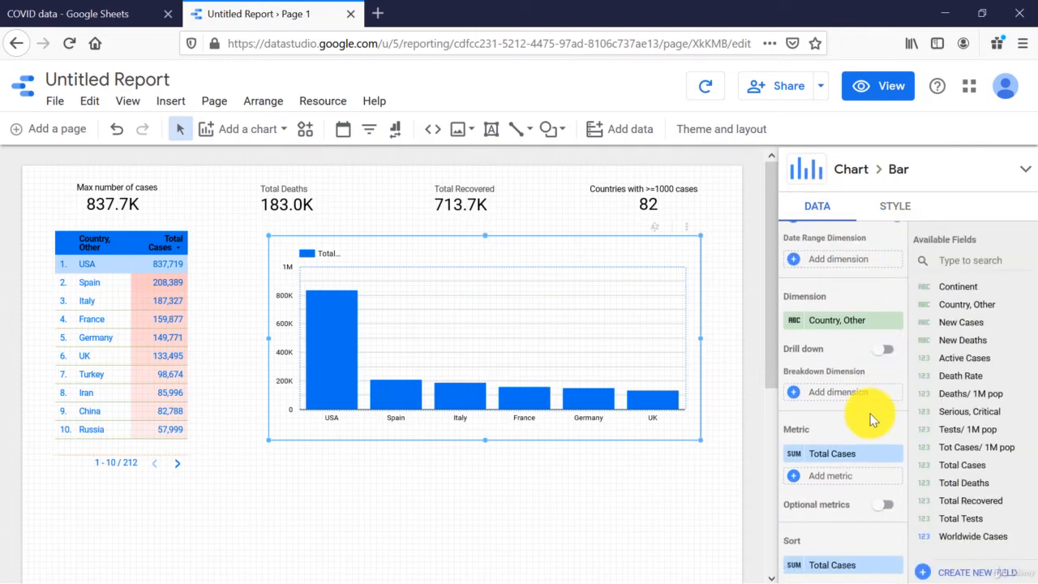
{"action": "left_click", "coordinate": [831, 478]}
{"action": "scroll", "coordinate": [843, 487], "scroll_direction": "down", "scroll_amount": 3}
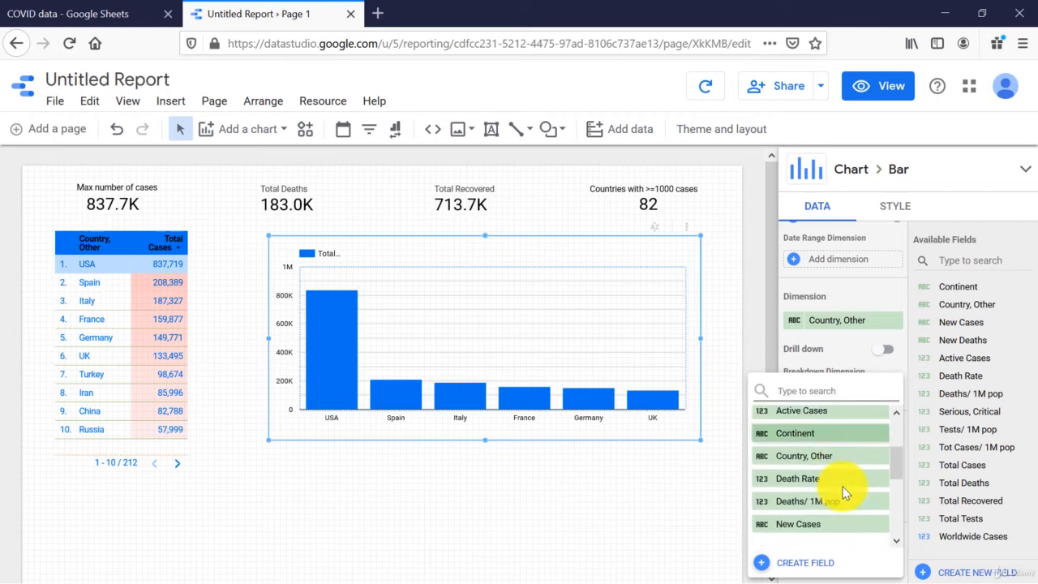
{"action": "scroll", "coordinate": [839, 492], "scroll_direction": "down", "scroll_amount": 2}
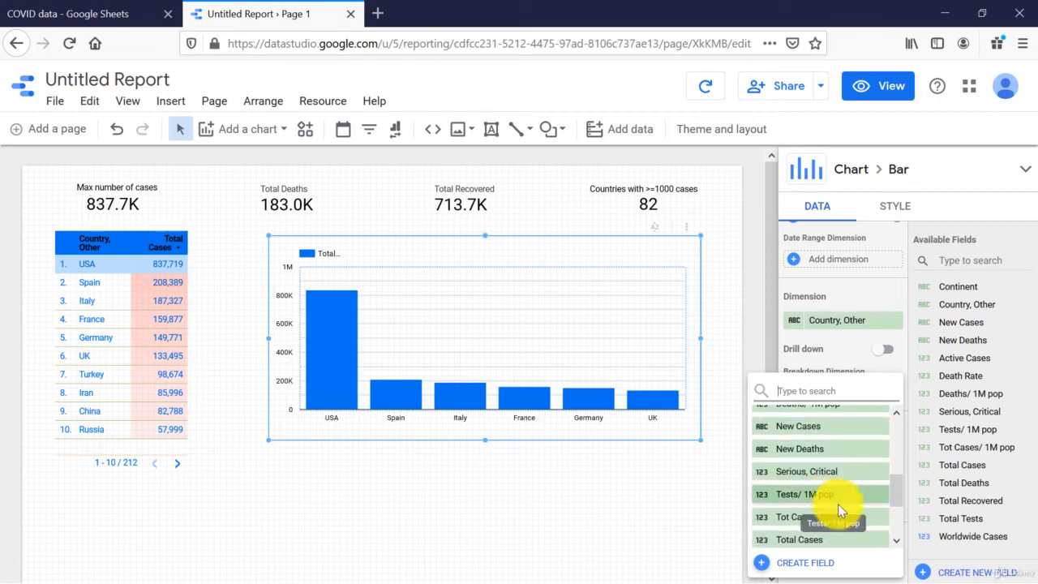
{"action": "scroll", "coordinate": [835, 523], "scroll_direction": "down", "scroll_amount": 3}
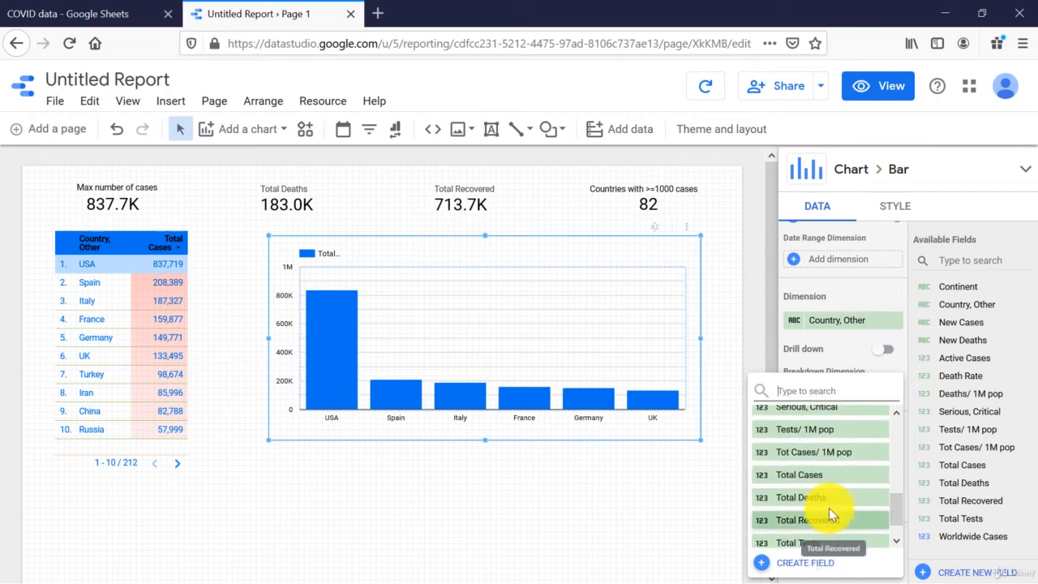
{"action": "left_click", "coordinate": [827, 509]}
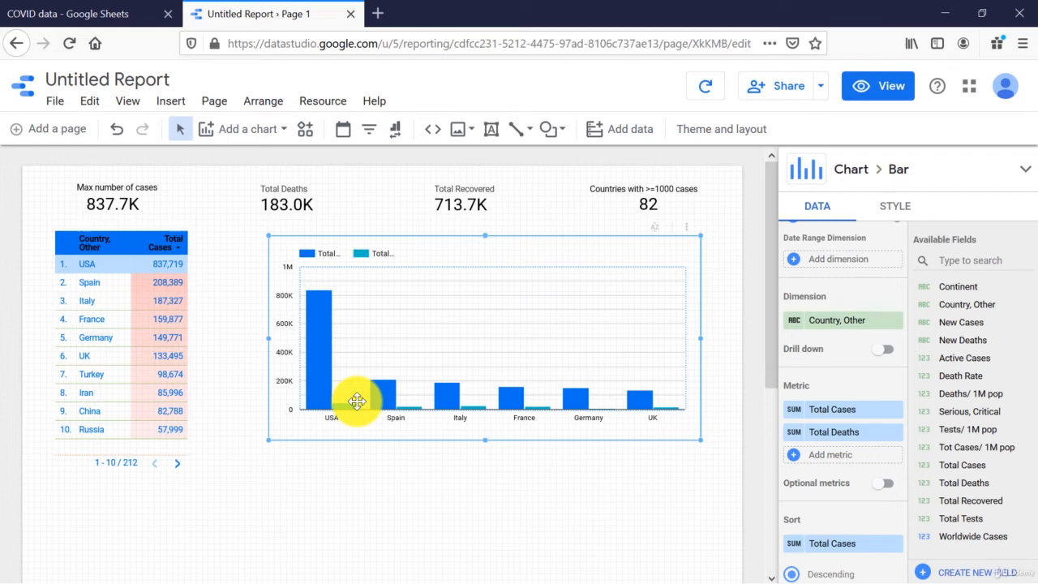
- Set the chart's axes to Double so each of the two metrics has its own Y-axis
{"action": "left_click", "coordinate": [873, 208]}
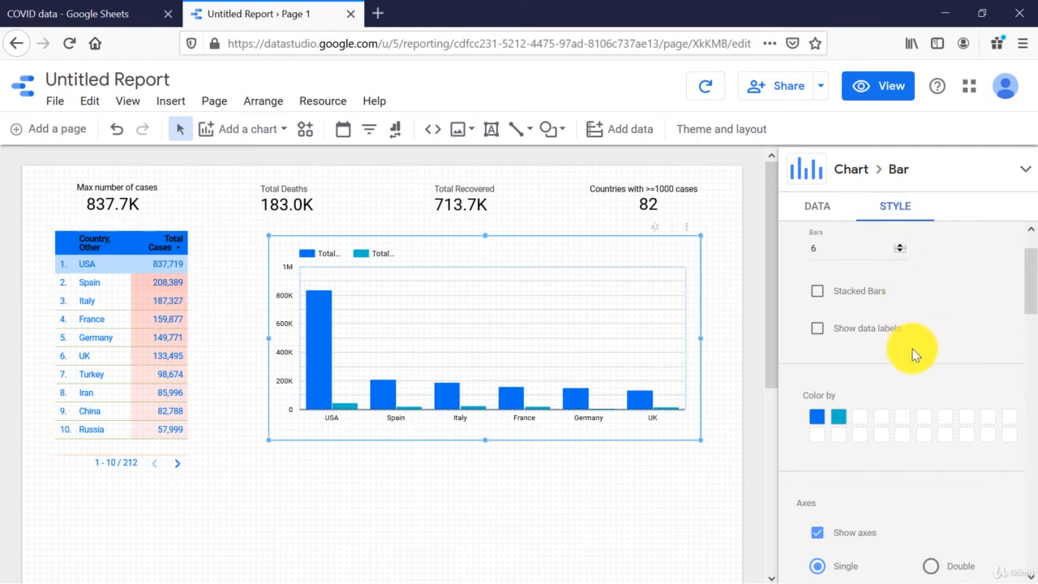
{"action": "scroll", "coordinate": [914, 353], "scroll_direction": "down", "scroll_amount": 5}
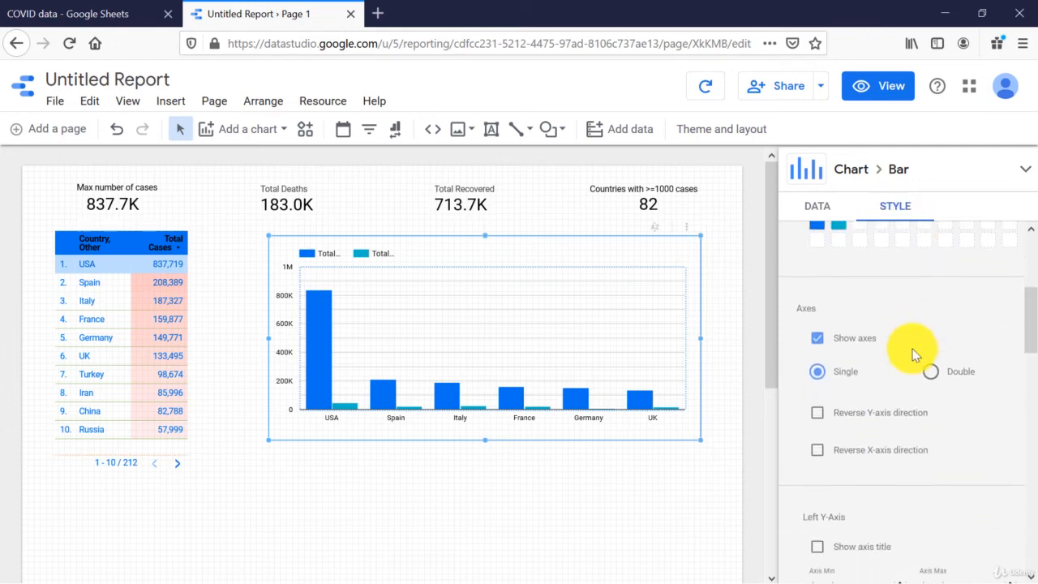
{"action": "left_click", "coordinate": [930, 374]}
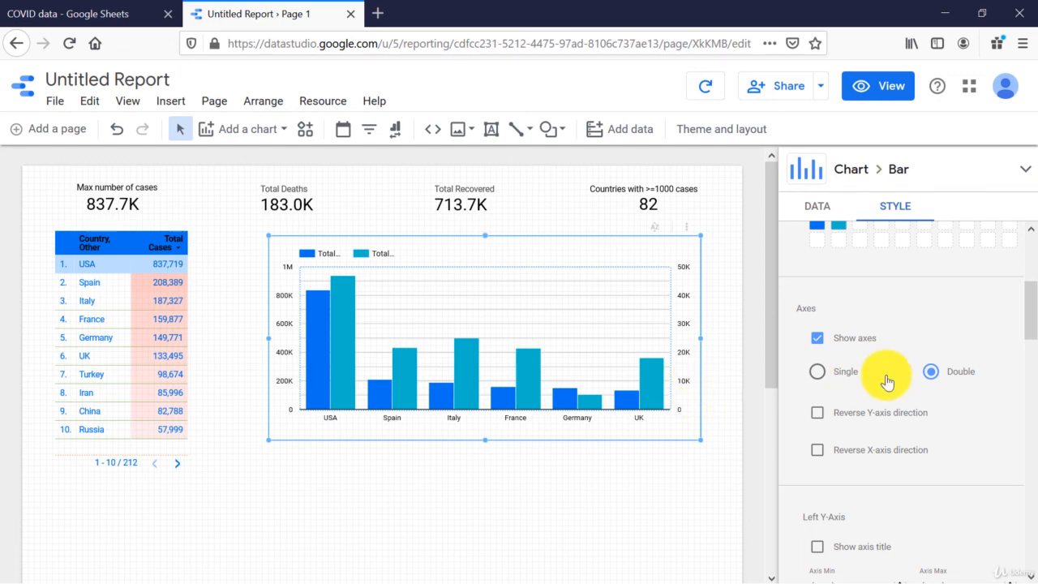
- Return to the chart's data settings and open the list of chart types available for the report
{"action": "scroll", "coordinate": [889, 370], "scroll_direction": "up", "scroll_amount": 3}
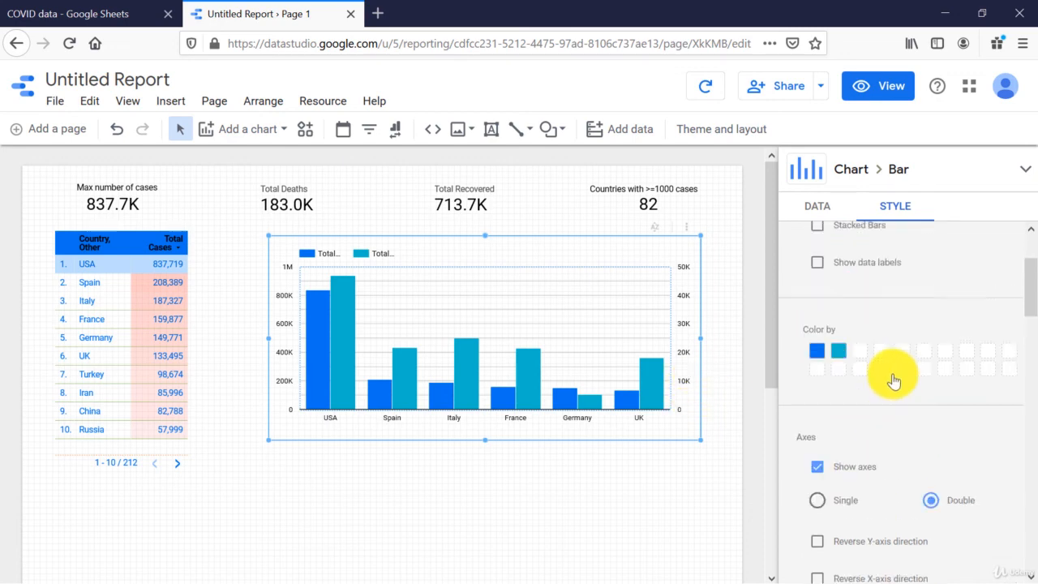
{"action": "left_click", "coordinate": [817, 212]}
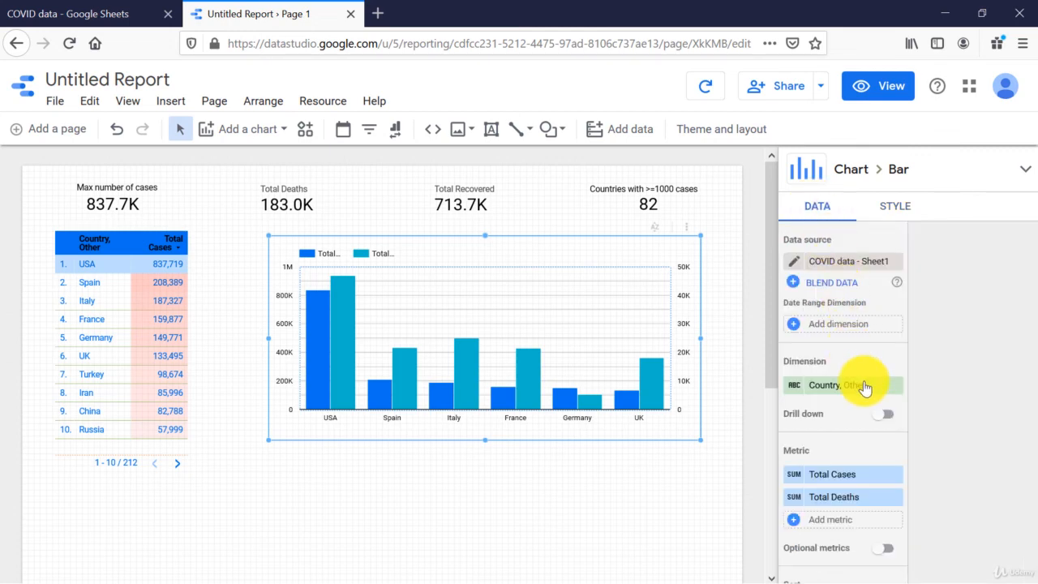
{"action": "scroll", "coordinate": [861, 382], "scroll_direction": "down", "scroll_amount": 1}
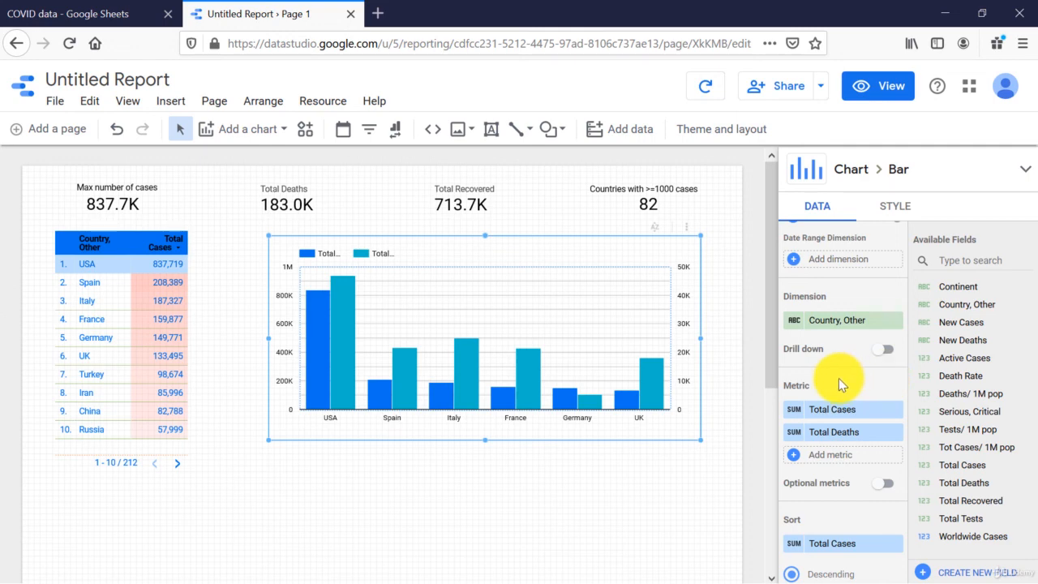
{"action": "left_click", "coordinate": [249, 132]}
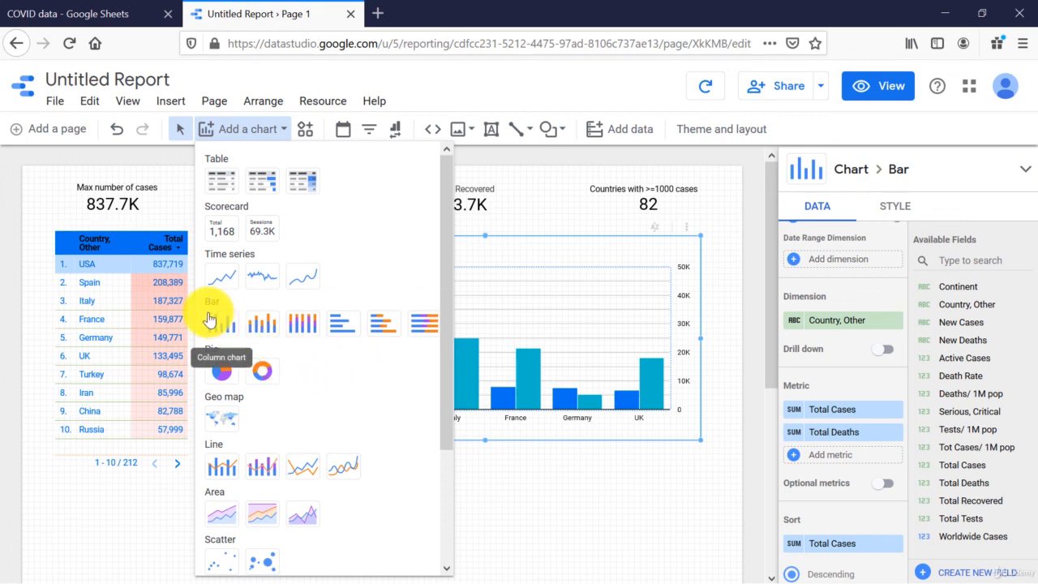